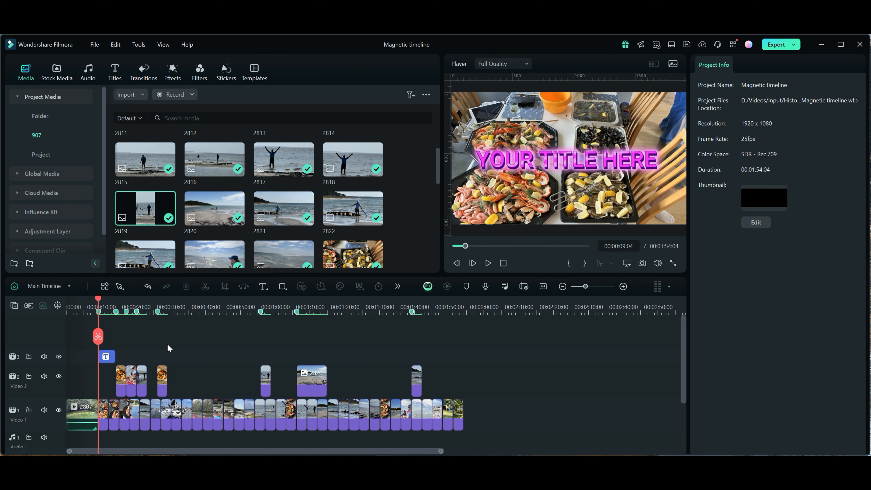
- Add photo 2819 after the last clip on Video 1, move it further right to leave a gap, and delete it
{"action": "left_click_drag", "start_coordinate": [146, 208], "coordinate": [466, 410]}
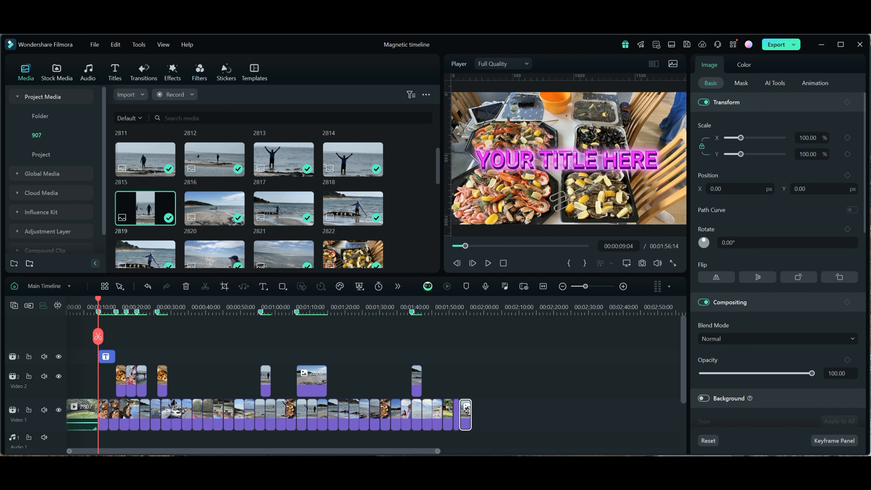
{"action": "left_click_drag", "start_coordinate": [466, 410], "coordinate": [505, 419]}
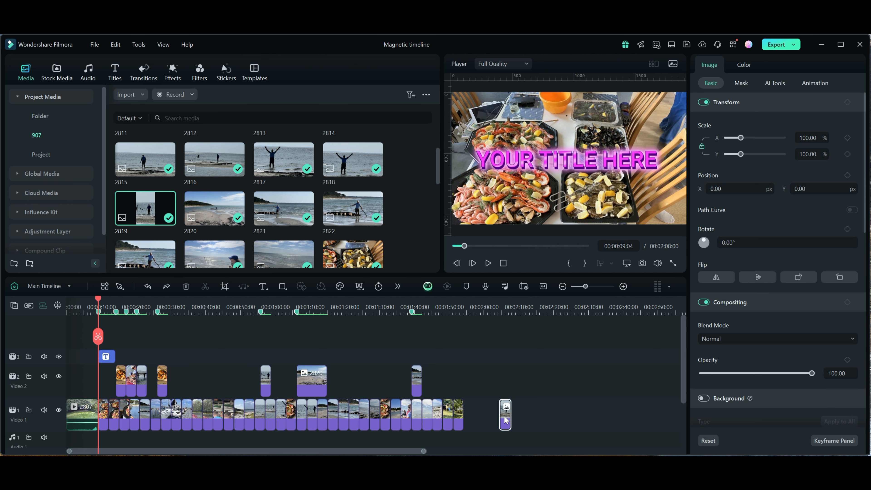
{"action": "key", "text": "Delete"}
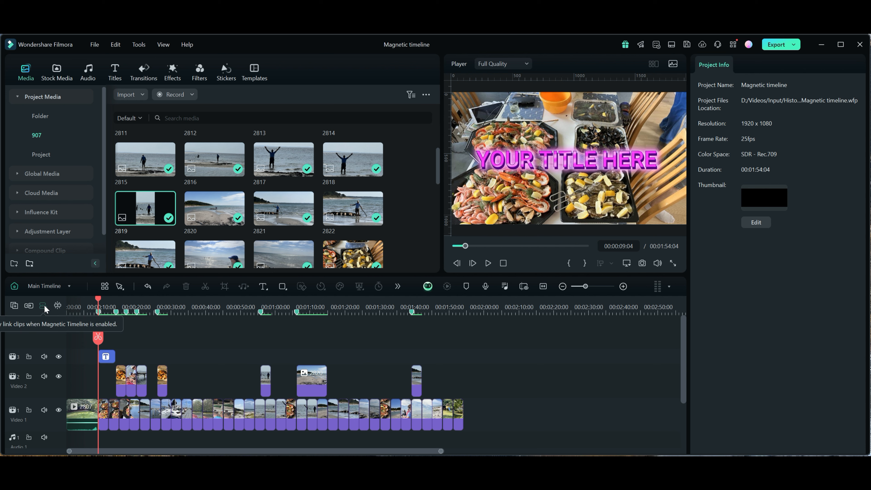
- Enable timeline snapping, try placing photo 2819 over the Video 1 clip at about 1:22, and undo the placement
{"action": "left_click", "coordinate": [58, 305]}
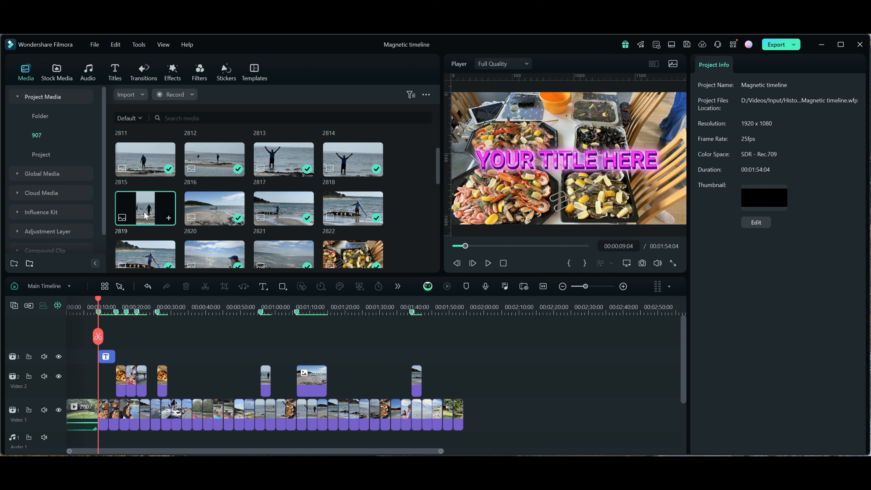
{"action": "left_click_drag", "start_coordinate": [146, 214], "coordinate": [350, 411]}
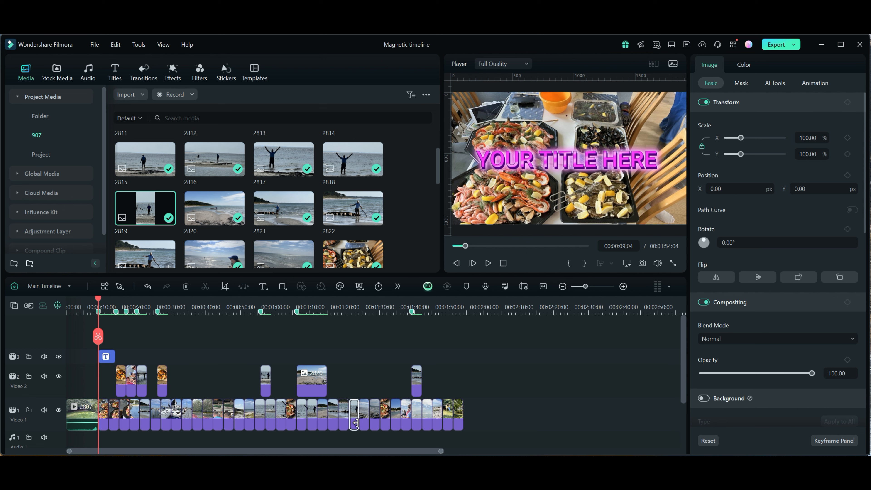
{"action": "key", "text": "ctrl+z"}
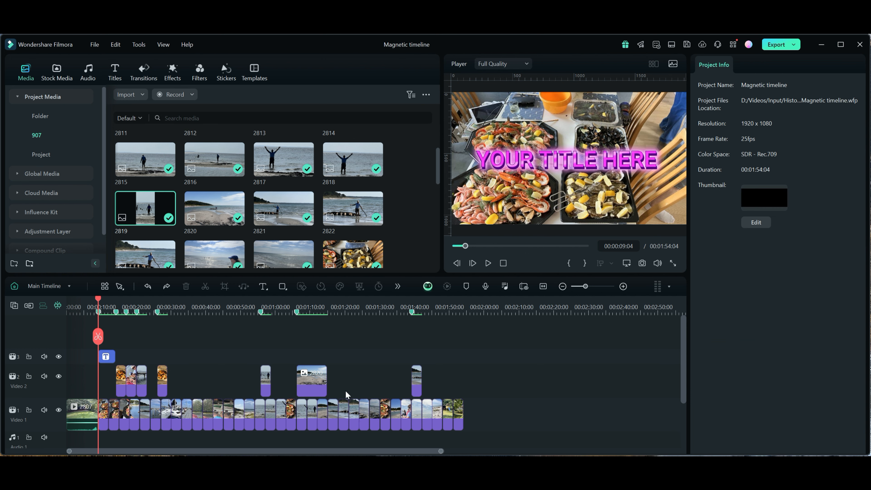
- Try placing photo 2819 on Video 2 at about 1:30 and moving it down onto Video 1, and undo both changes
{"action": "left_click_drag", "start_coordinate": [146, 212], "coordinate": [384, 400]}
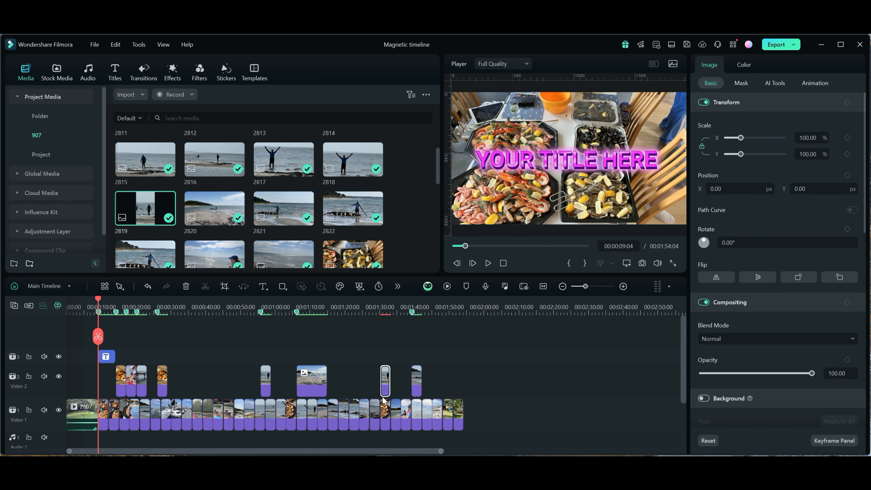
{"action": "left_click_drag", "start_coordinate": [384, 377], "coordinate": [386, 417]}
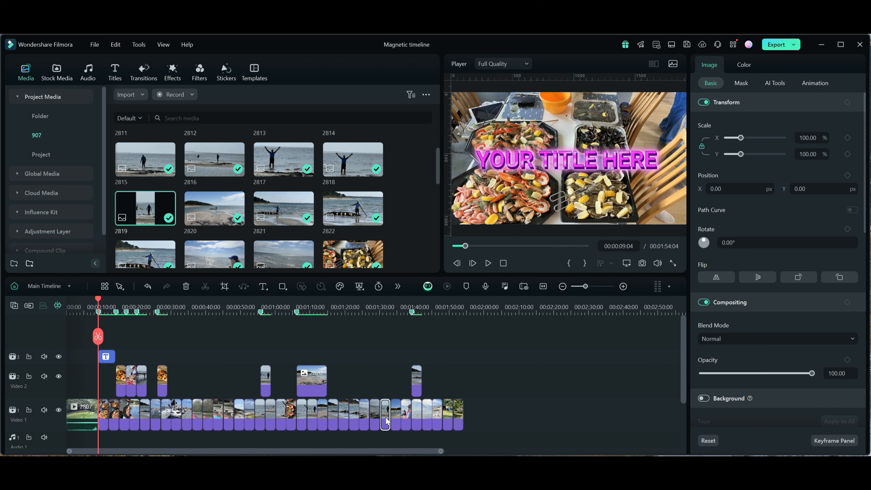
{"action": "key", "text": "ctrl+z"}
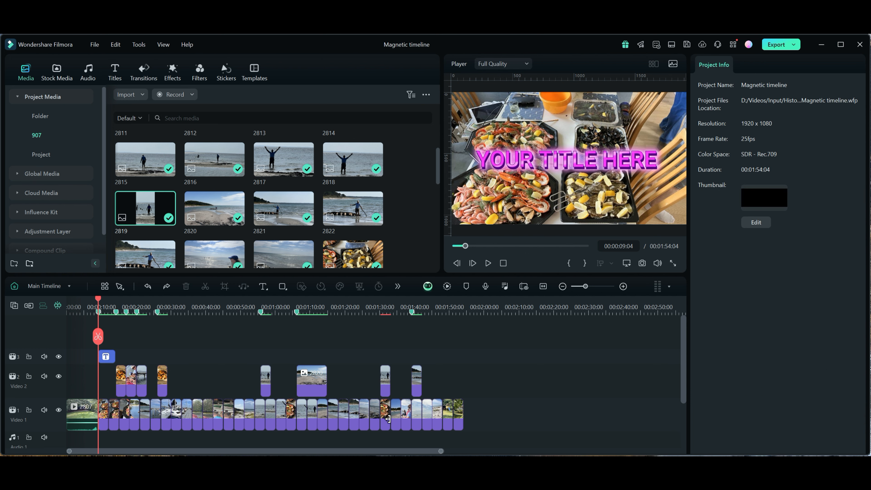
{"action": "key", "text": "ctrl+z"}
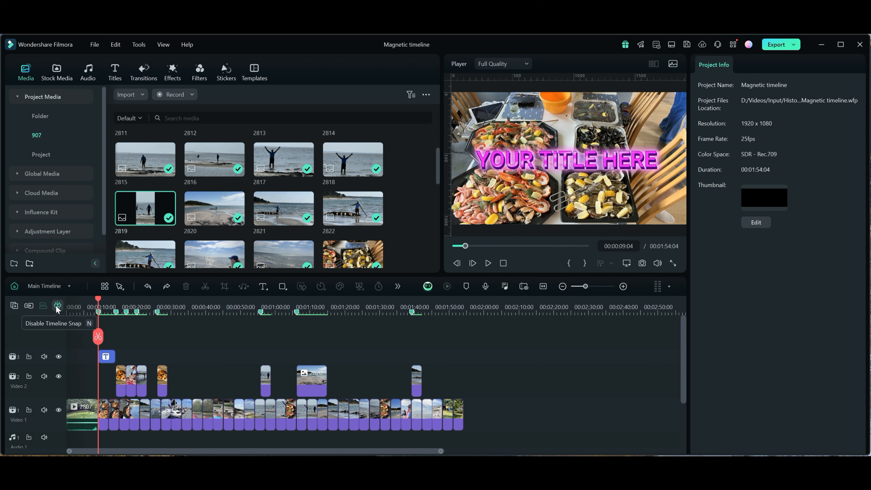
- Place photo 2819 on Video 1 well beyond the last clip, leaving a gap, and delete it
{"action": "left_click_drag", "start_coordinate": [147, 218], "coordinate": [503, 414]}
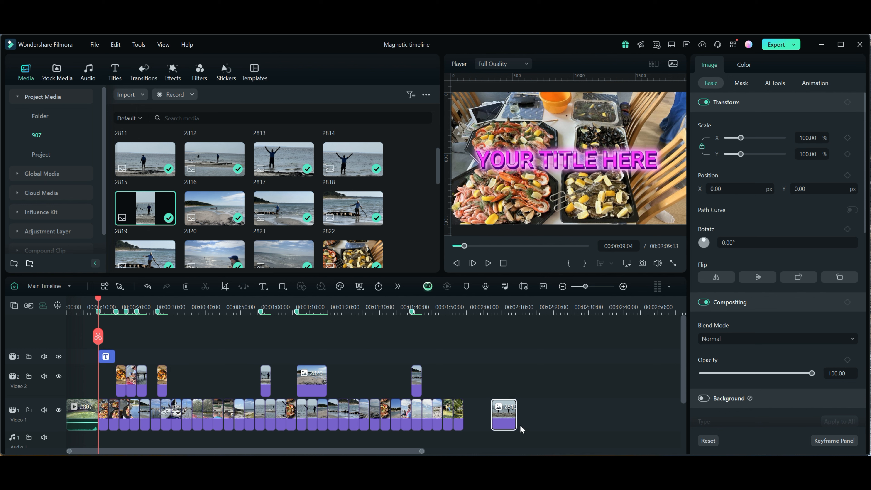
{"action": "key", "text": "Delete"}
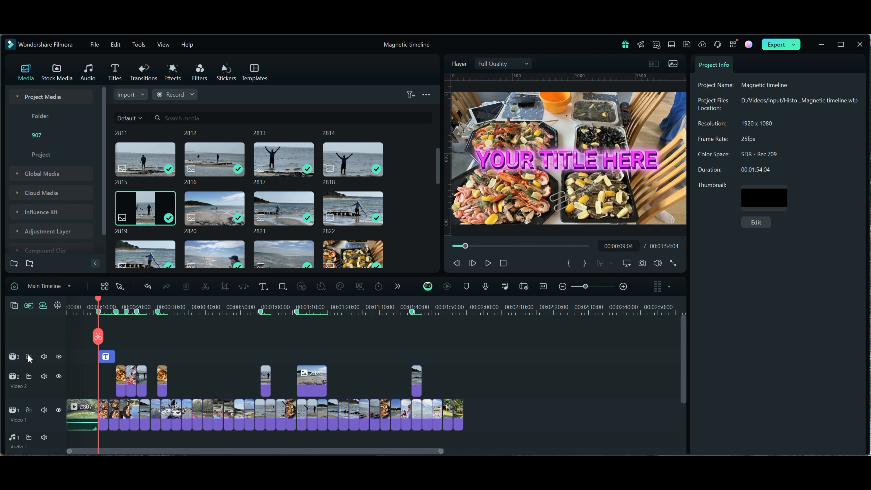
- Turn off clip linking, add photo 2819 to the end of Video 1, and try moving it further away
{"action": "left_click", "coordinate": [42, 305]}
{"action": "left_click_drag", "start_coordinate": [144, 210], "coordinate": [583, 414]}
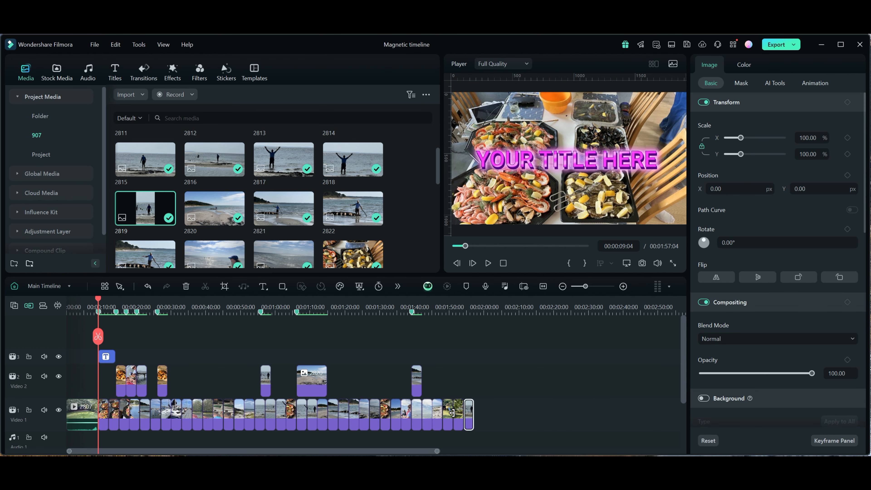
{"action": "left_click_drag", "start_coordinate": [476, 410], "coordinate": [587, 412]}
- Move the added photo from the end of Video 1 in between earlier clips at about 1:20, and try about 1:33
{"action": "left_click_drag", "start_coordinate": [469, 415], "coordinate": [352, 426]}
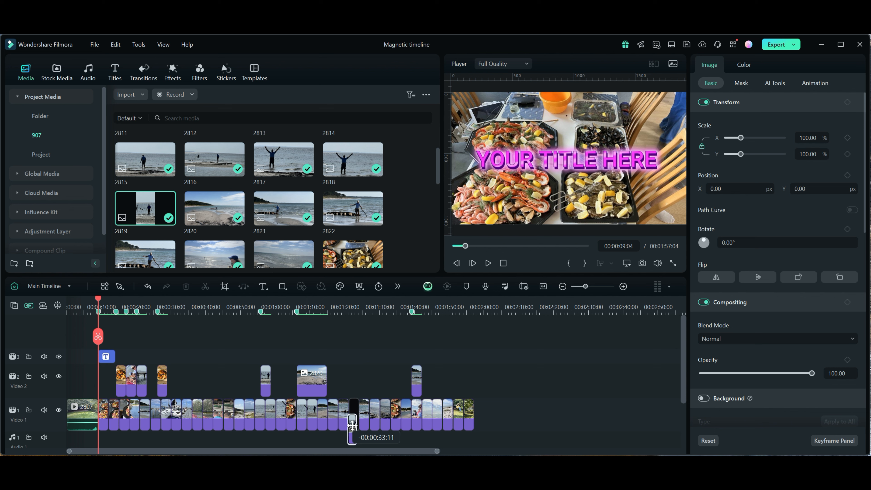
{"action": "left_click_drag", "start_coordinate": [352, 425], "coordinate": [396, 419]}
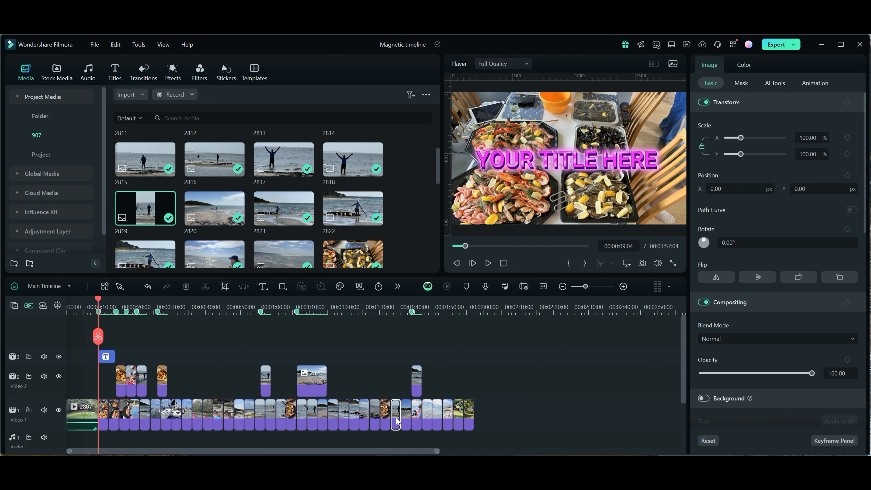
- Select the last clip on Video 1, move the playhead to the end of the timeline, and clear the selection
{"action": "left_click_drag", "start_coordinate": [396, 421], "coordinate": [469, 417]}
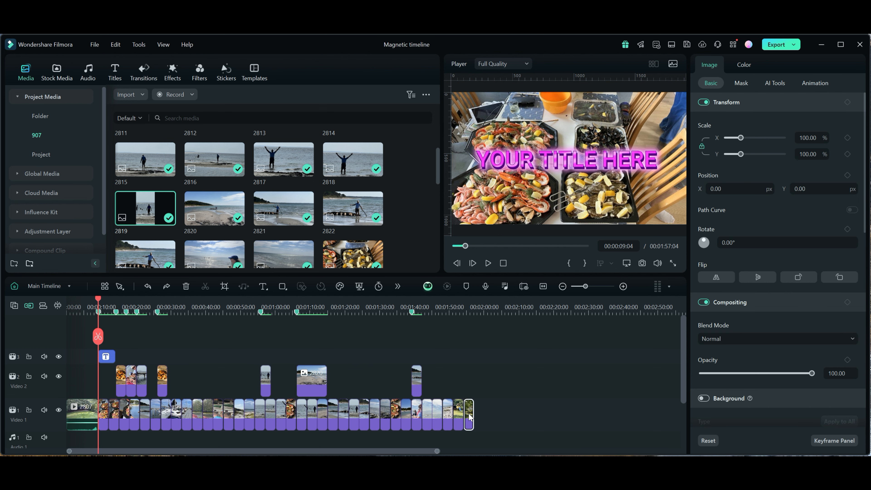
{"action": "key", "text": "End"}
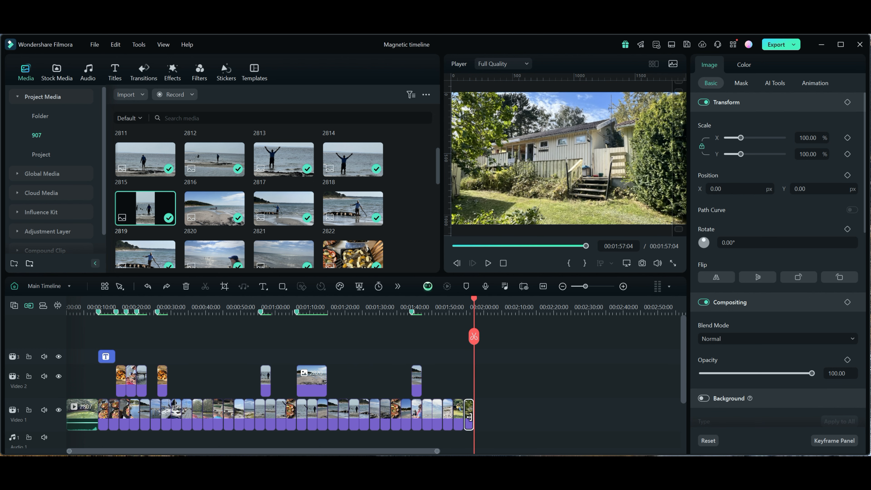
{"action": "left_click", "coordinate": [471, 396]}
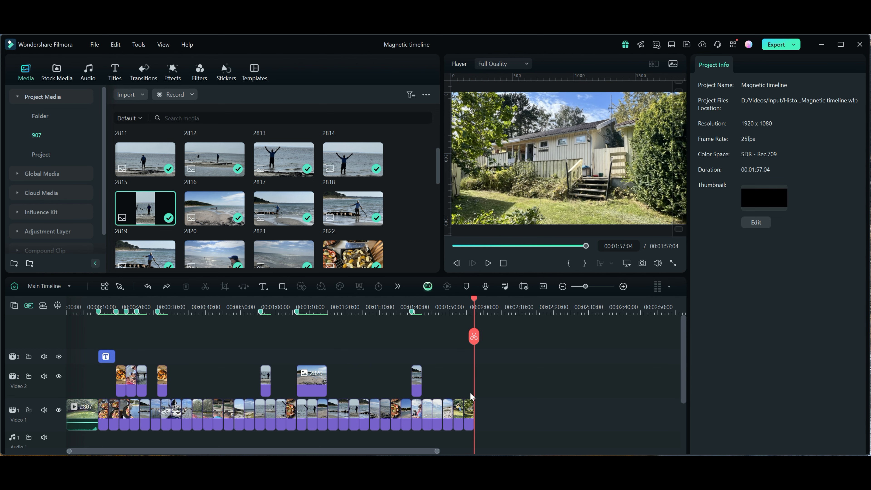
- Try inserting photo 2819 between the Video 1 clips at about 1:18, and undo the insertion
{"action": "mouse_move", "coordinate": [143, 209]}
{"action": "left_click_drag", "start_coordinate": [142, 209], "coordinate": [334, 406]}
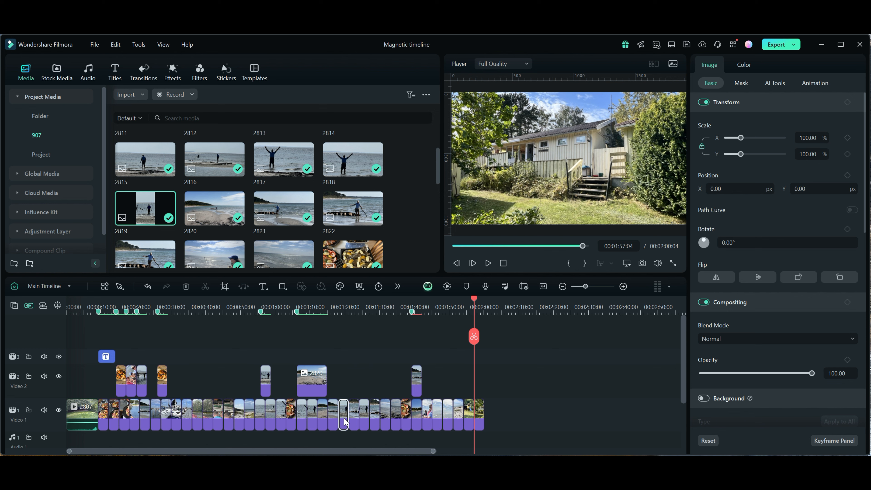
{"action": "key", "text": "ctrl+z"}
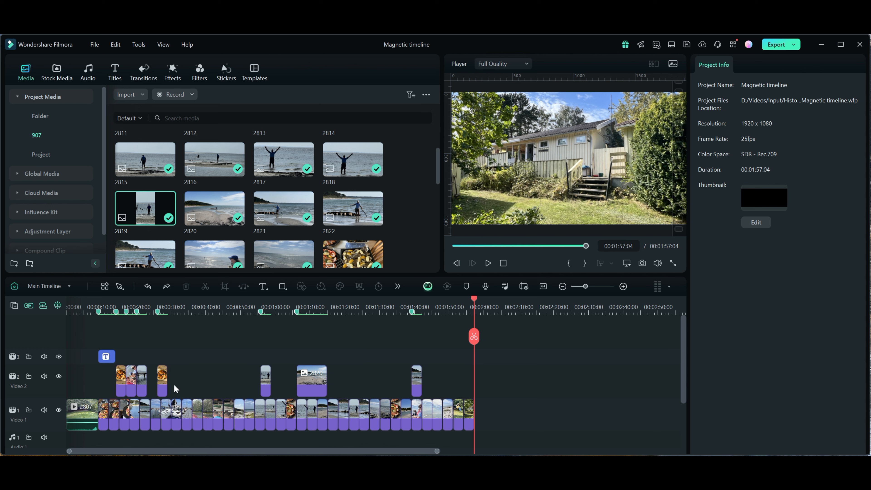
- Insert photo 2819 into Video 1 directly after the opening video clip, trying positions further along the track first
{"action": "left_click_drag", "start_coordinate": [141, 199], "coordinate": [260, 413]}
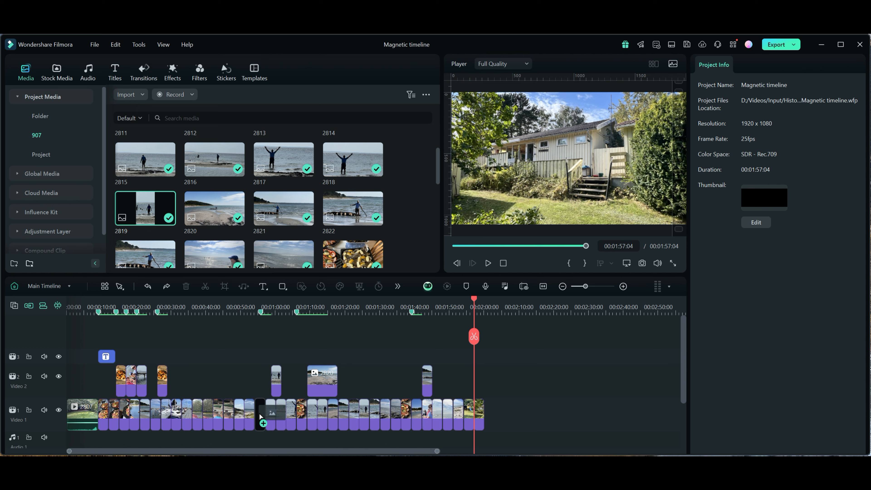
{"action": "left_click_drag", "start_coordinate": [259, 414], "coordinate": [113, 419]}
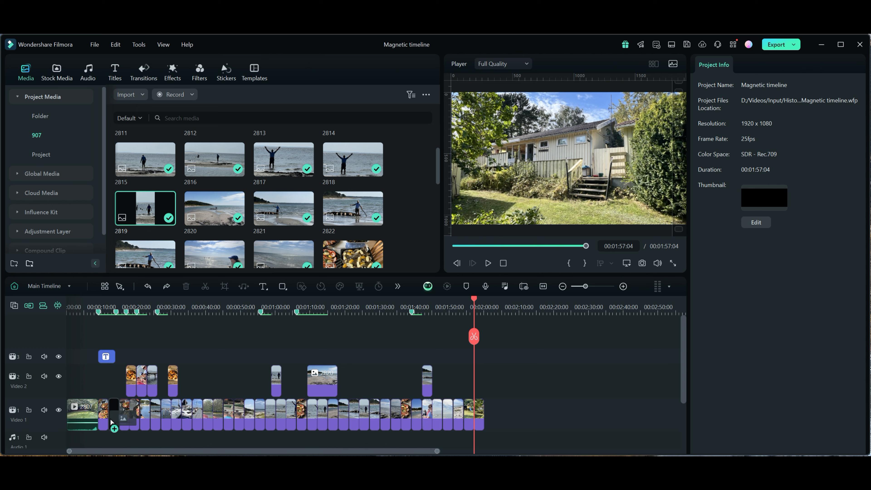
{"action": "mouse_move", "coordinate": [110, 419]}
{"action": "left_mouse_down"}
{"action": "mouse_move", "coordinate": [121, 418]}
{"action": "mouse_move", "coordinate": [103, 417]}
{"action": "left_mouse_up"}
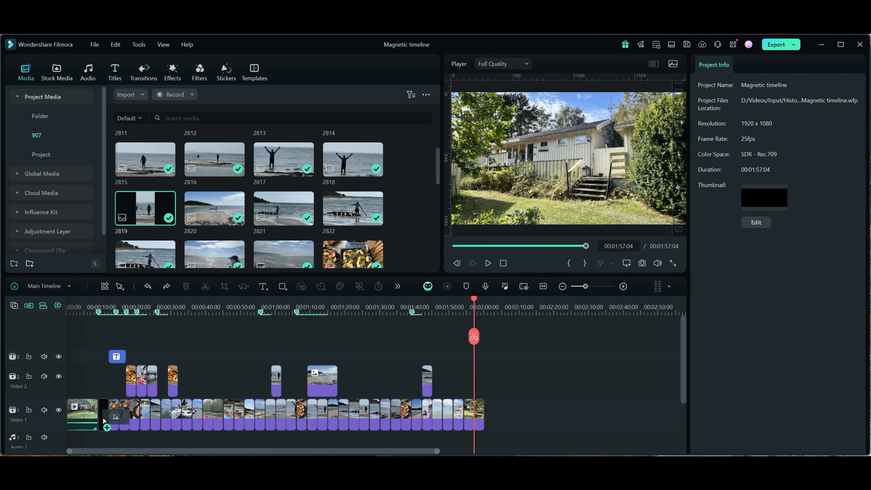
{"action": "left_click_drag", "start_coordinate": [103, 417], "coordinate": [103, 417]}
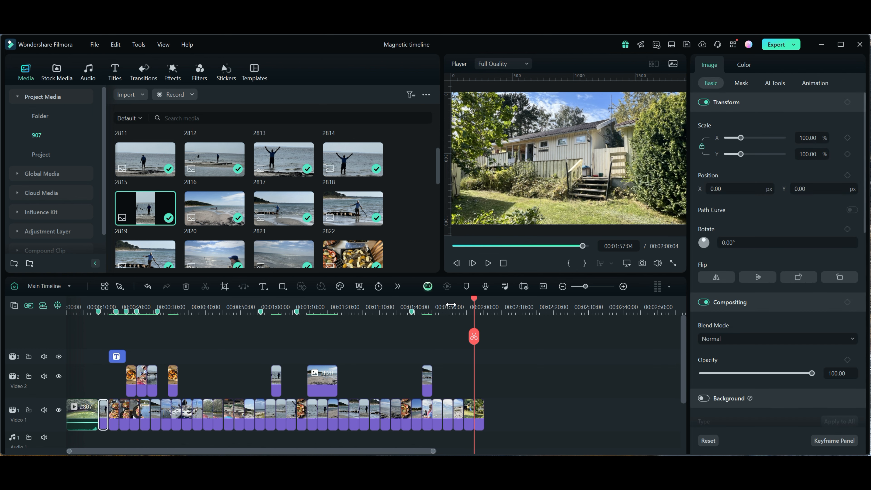
- Check the markers at 00:01:39:04, 00:01:06:04, 00:00:55:20 and 00:00:26:04 against the clips, and delete the inserted photo
{"action": "left_click", "coordinate": [413, 313]}
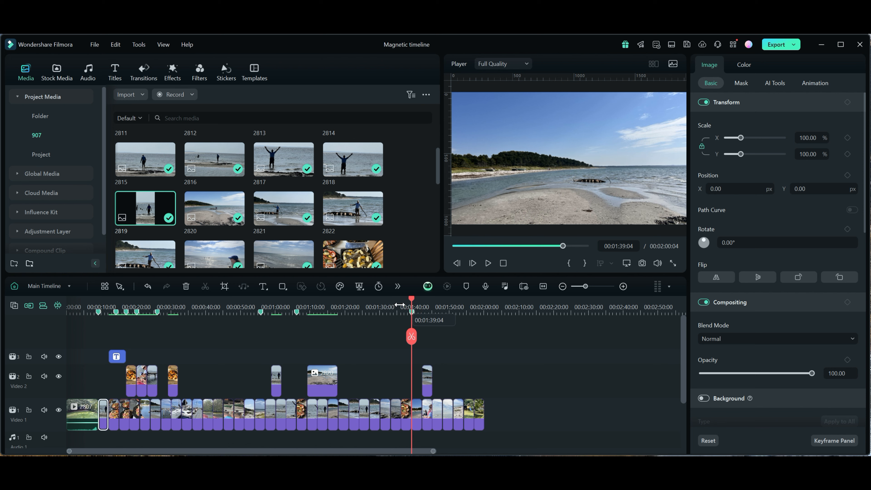
{"action": "left_click", "coordinate": [296, 312]}
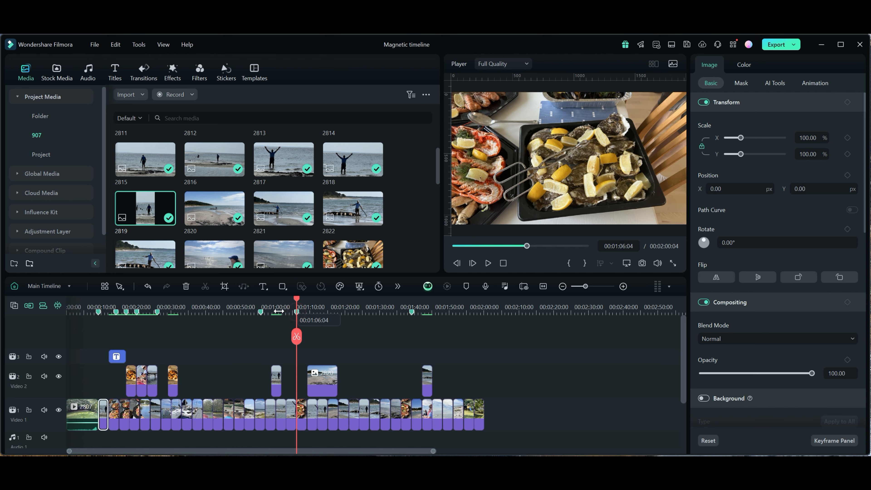
{"action": "left_click", "coordinate": [260, 312]}
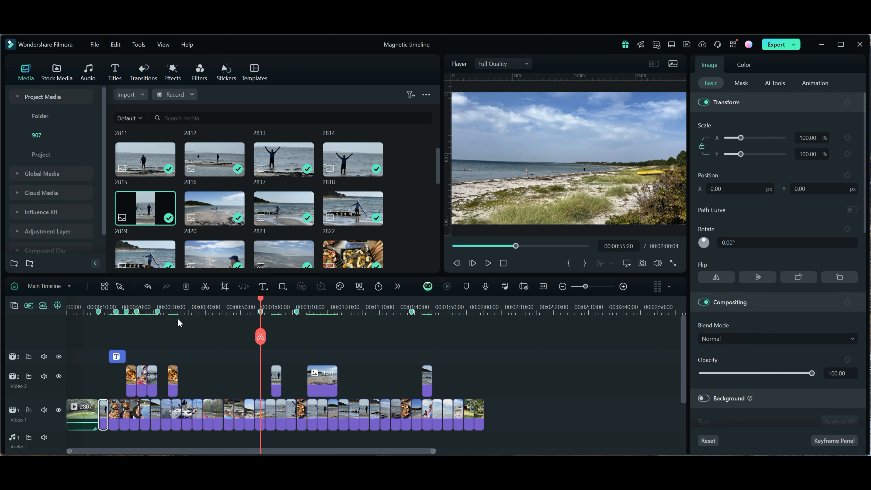
{"action": "left_click", "coordinate": [156, 311]}
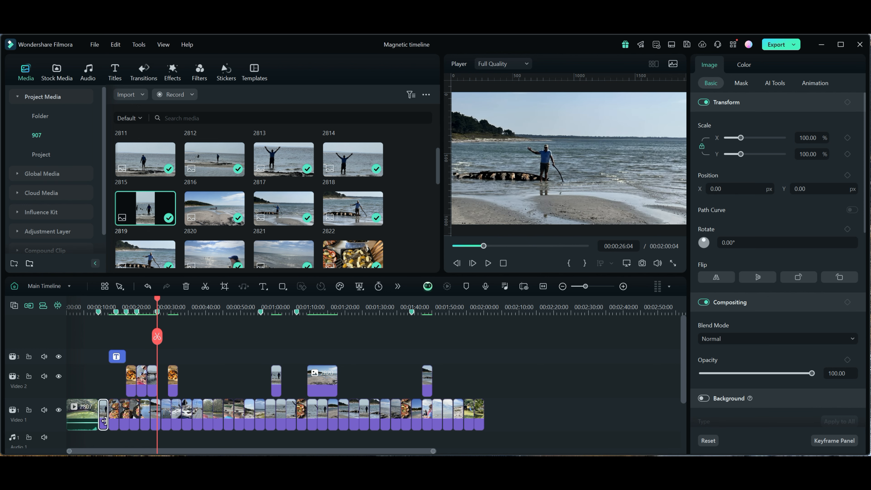
{"action": "key", "text": "Delete"}
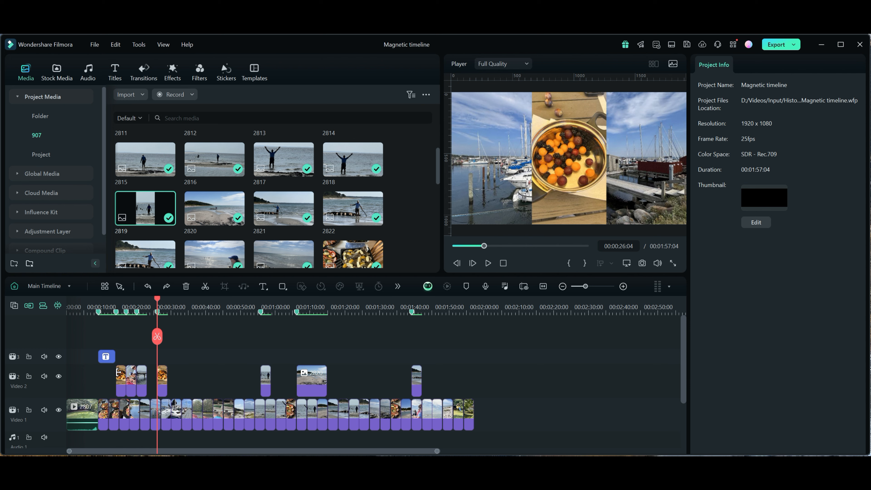
- Try moving the title clip and the Video 2 photo at 00:00:26:04 up to a new track, and restore their positions
{"action": "left_click_drag", "start_coordinate": [106, 356], "coordinate": [106, 344]}
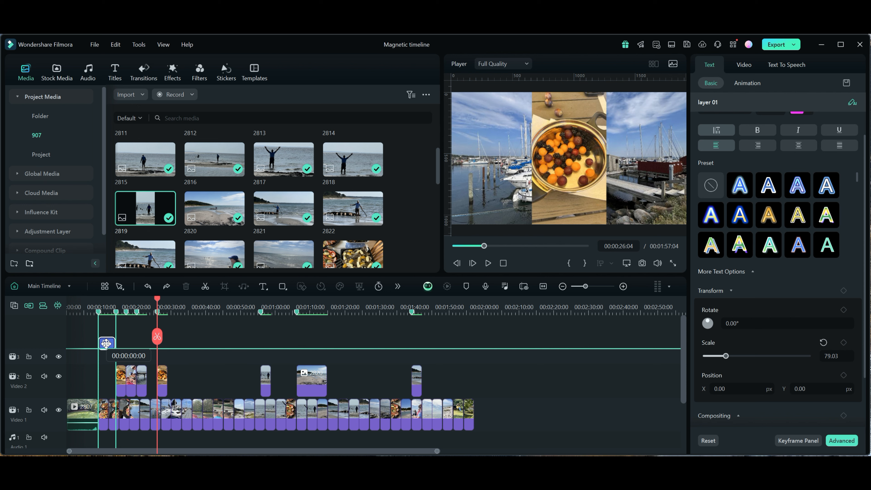
{"action": "left_click_drag", "start_coordinate": [106, 343], "coordinate": [107, 345]}
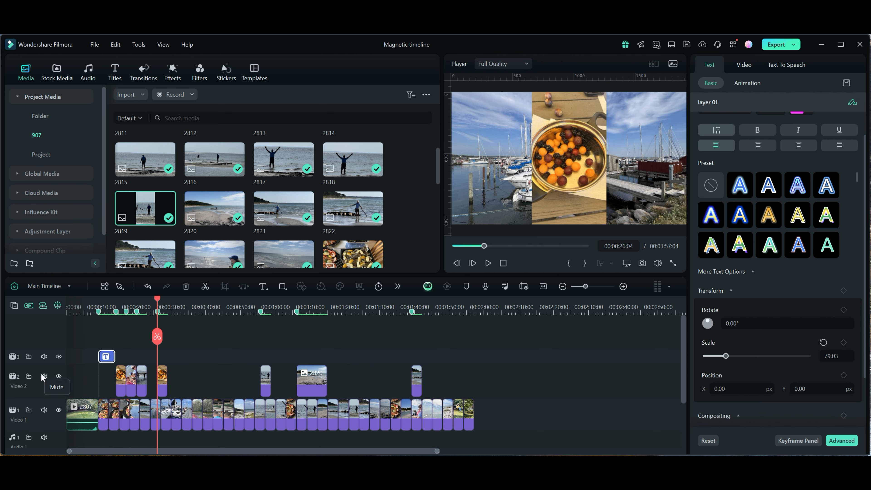
{"action": "left_click", "coordinate": [163, 384]}
{"action": "left_click_drag", "start_coordinate": [162, 383], "coordinate": [162, 337]}
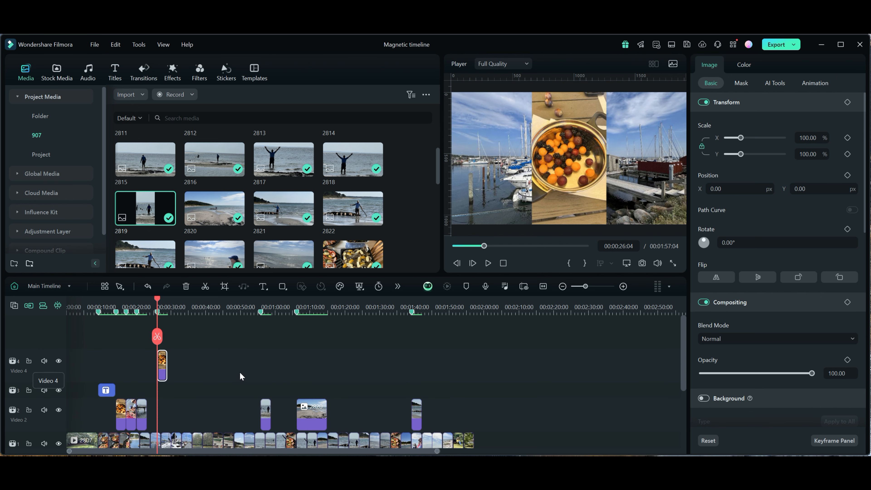
{"action": "left_click_drag", "start_coordinate": [163, 360], "coordinate": [163, 360]}
{"action": "key", "text": "Delete"}
- Try moving the title clip down onto Video 2, and undo the move
{"action": "left_click_drag", "start_coordinate": [106, 357], "coordinate": [105, 389]}
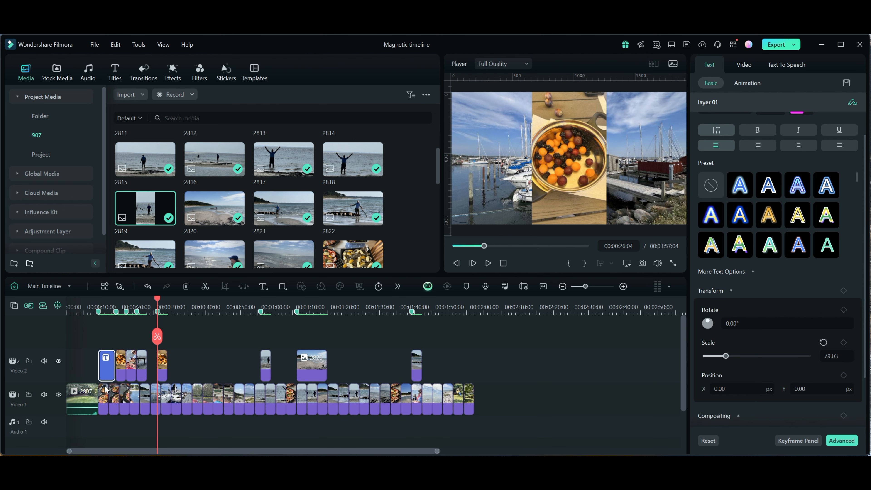
{"action": "key", "text": "ctrl+z"}
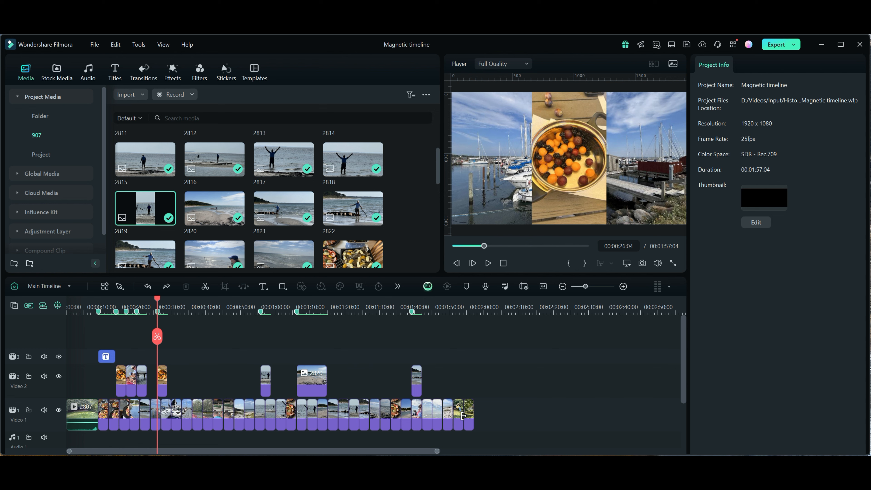
- Turn off timeline snapping and move the playhead to 00:00:37:18, partway through a Video 1 clip
{"action": "left_click_drag", "start_coordinate": [158, 302], "coordinate": [192, 309]}
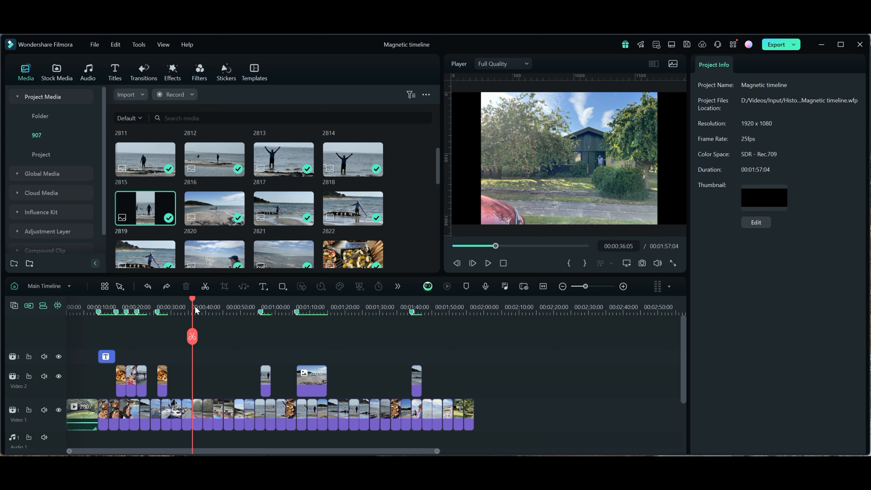
{"action": "left_click", "coordinate": [58, 306]}
{"action": "mouse_move", "coordinate": [192, 301]}
{"action": "left_mouse_down"}
{"action": "mouse_move", "coordinate": [215, 302]}
{"action": "mouse_move", "coordinate": [197, 303]}
{"action": "left_mouse_up"}
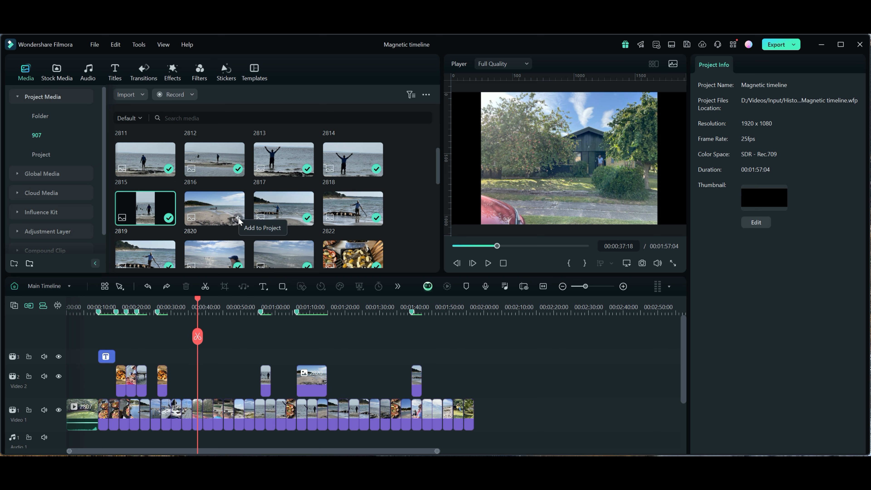
- Try adding photo 2820 to the project at the playhead, and undo the insertion
{"action": "left_click", "coordinate": [238, 218]}
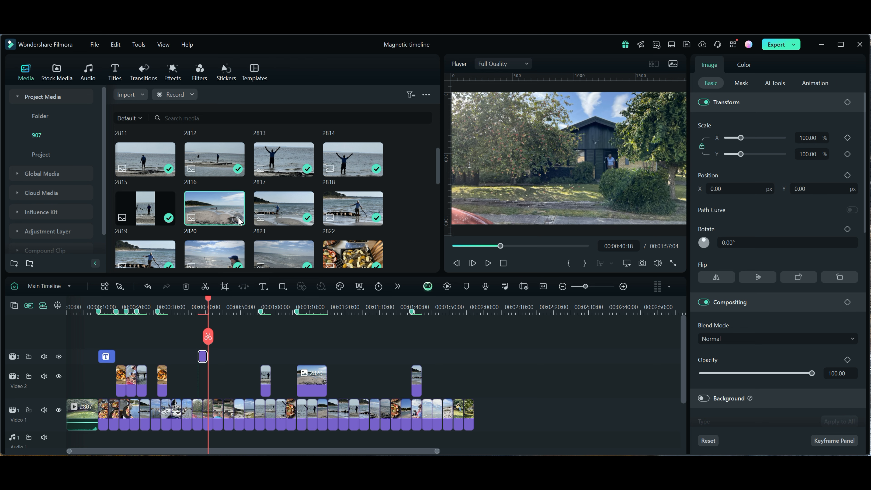
{"action": "left_click", "coordinate": [202, 356]}
{"action": "key", "text": "ctrl+z"}
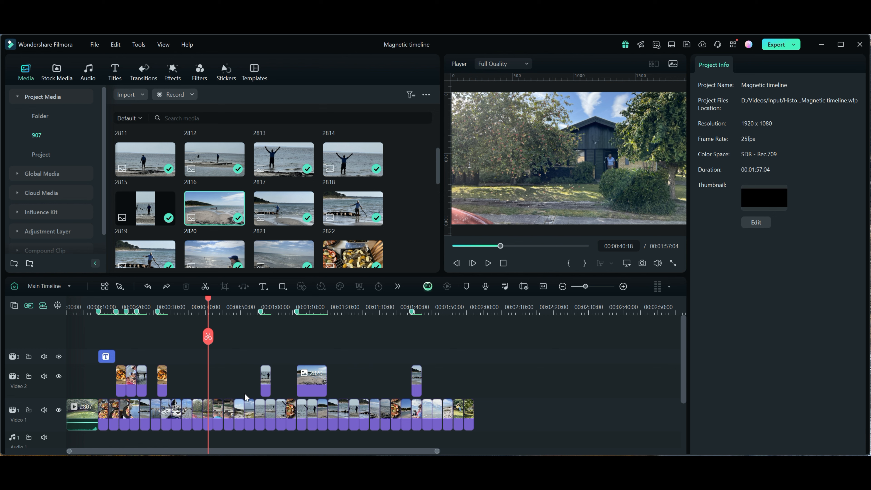
- Select the Video 1 clip at 00:00:36:04 and insert photo 2821 into that track at 00:00:37:00
{"action": "left_click", "coordinate": [199, 416]}
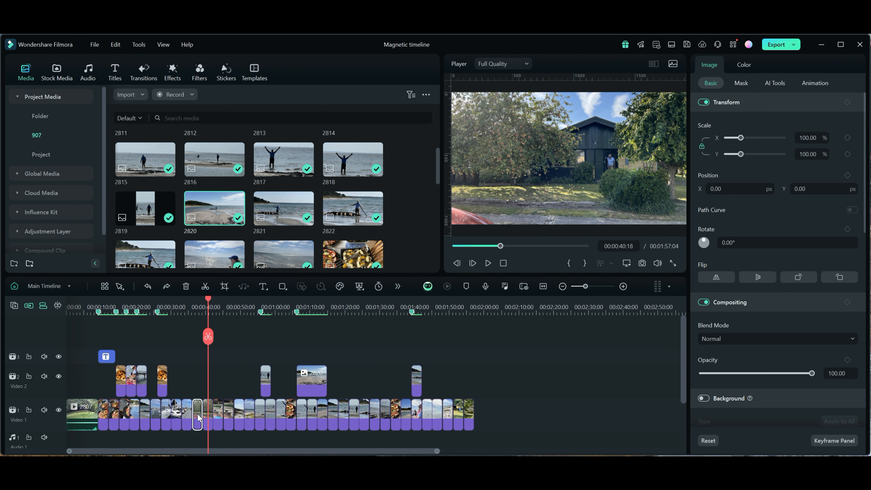
{"action": "double_click", "coordinate": [198, 416]}
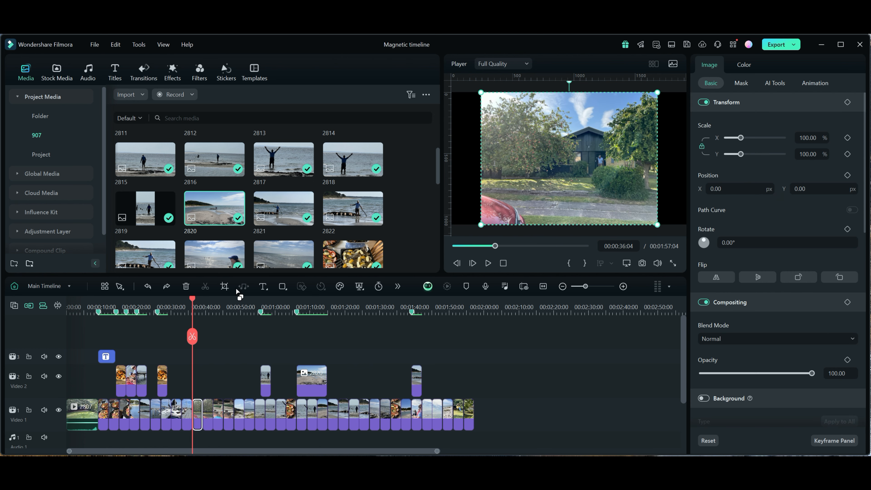
{"action": "left_click_drag", "start_coordinate": [193, 302], "coordinate": [195, 301]}
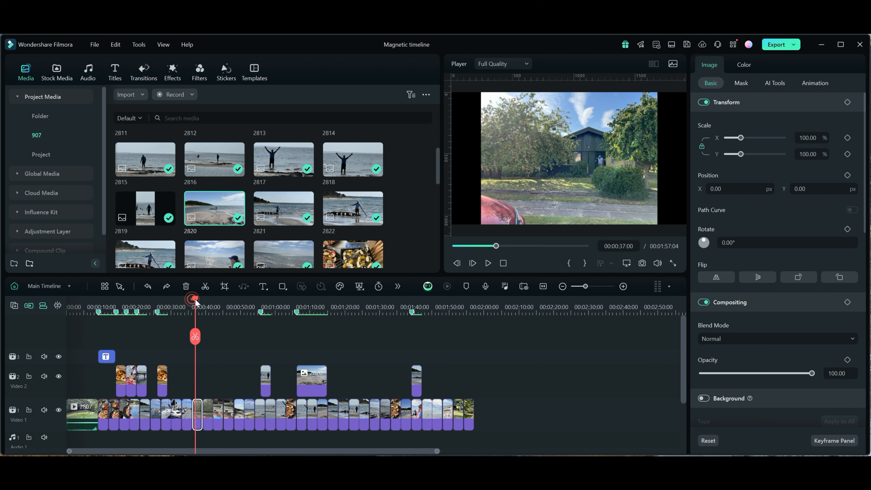
{"action": "left_click", "coordinate": [307, 219]}
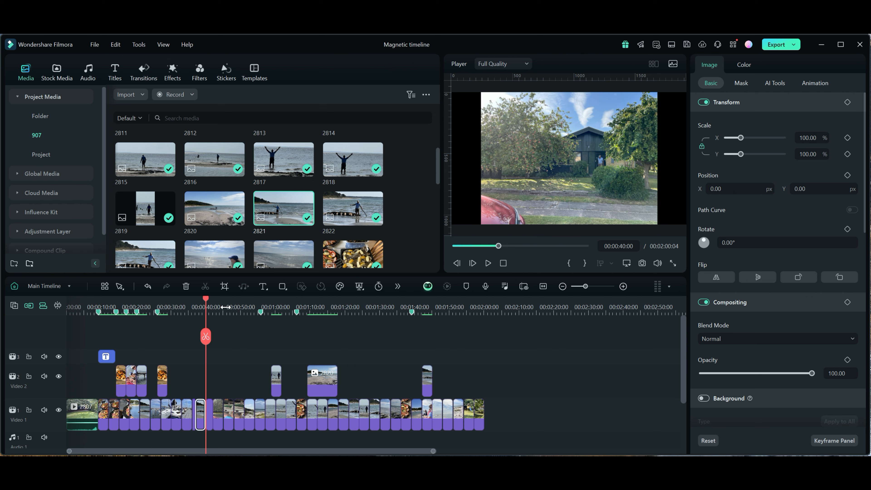
{"action": "scroll", "coordinate": [226, 307], "scroll_direction": "up", "scroll_amount": 2}
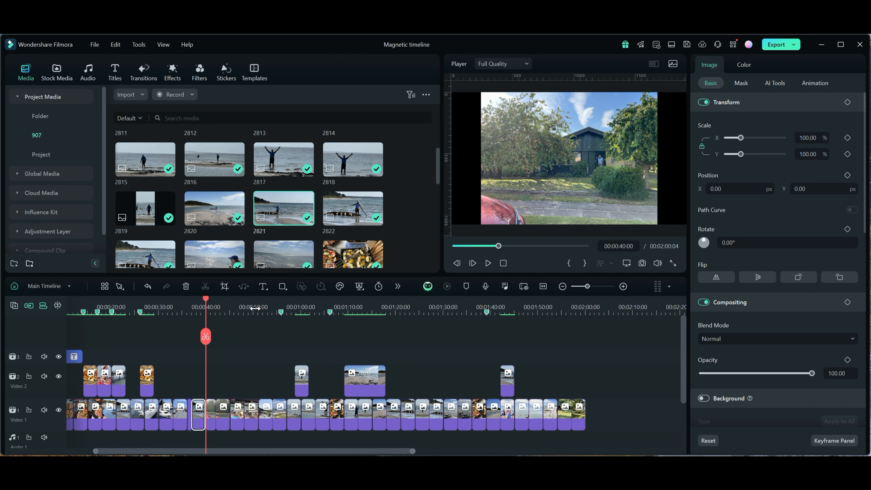
{"action": "scroll", "coordinate": [255, 308], "scroll_direction": "down", "scroll_amount": 2}
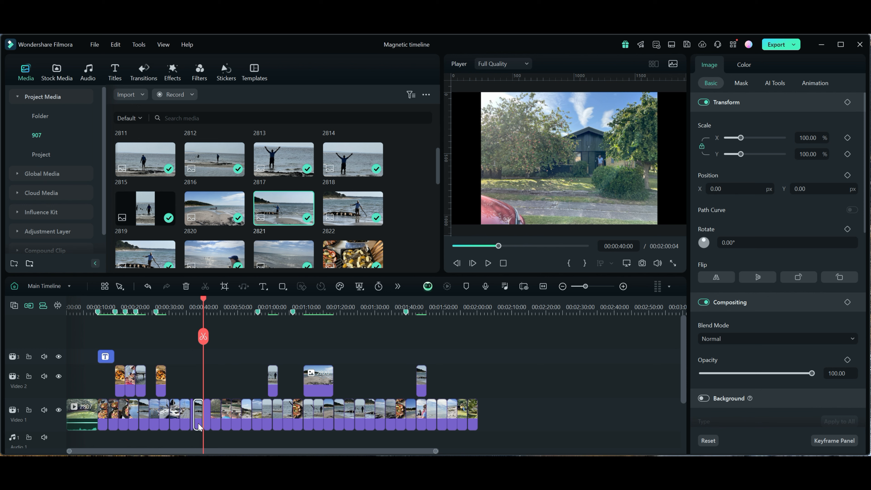
- Turn timeline snapping back on and delete the photo inserted in Video 1
{"action": "left_click", "coordinate": [58, 305]}
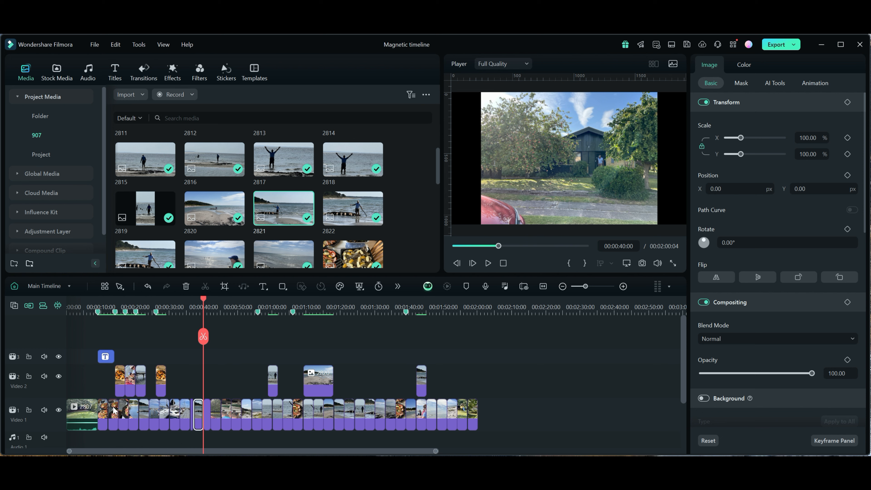
{"action": "key", "text": "Delete"}
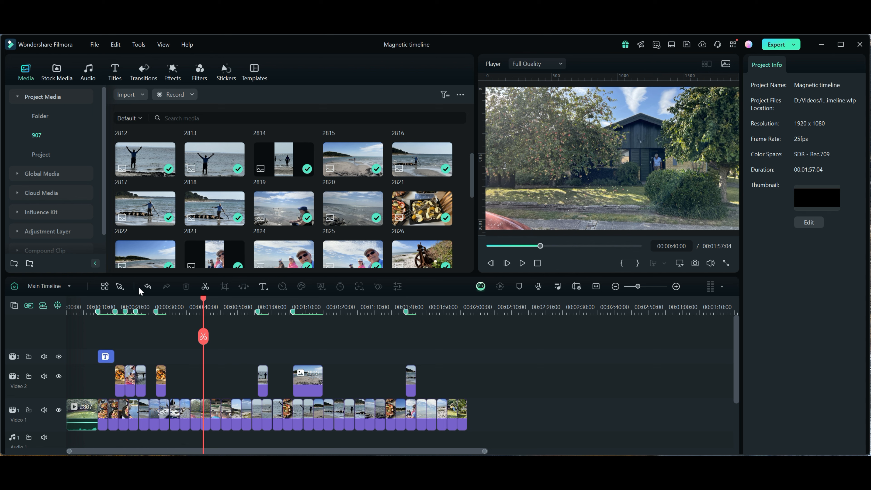
- Customize the timeline toolbar by adding Enable Auto Ripple in front of Undo, and save the layout
{"action": "left_click", "coordinate": [105, 286]}
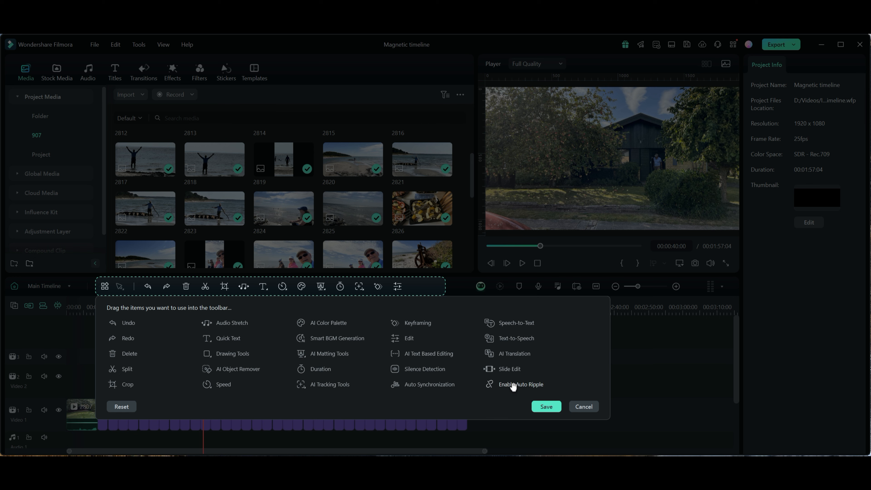
{"action": "left_click_drag", "start_coordinate": [513, 386], "coordinate": [433, 286]}
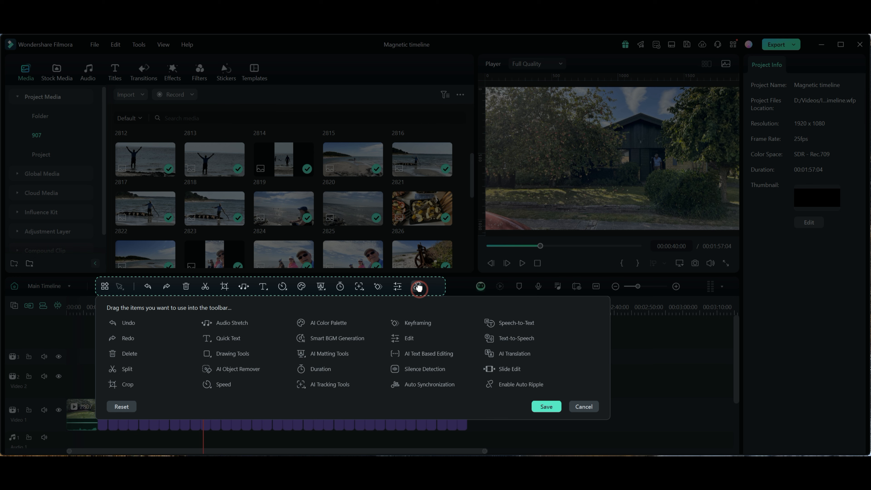
{"action": "left_click_drag", "start_coordinate": [417, 287], "coordinate": [152, 298]}
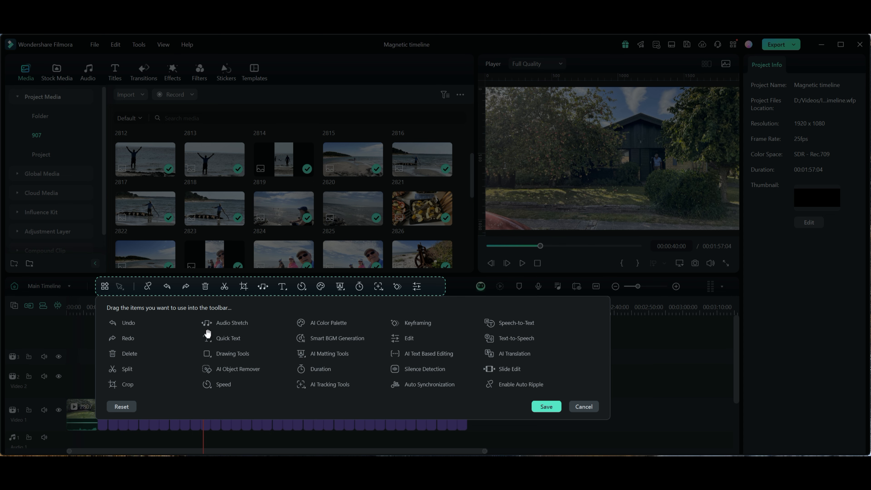
{"action": "left_click", "coordinate": [546, 406]}
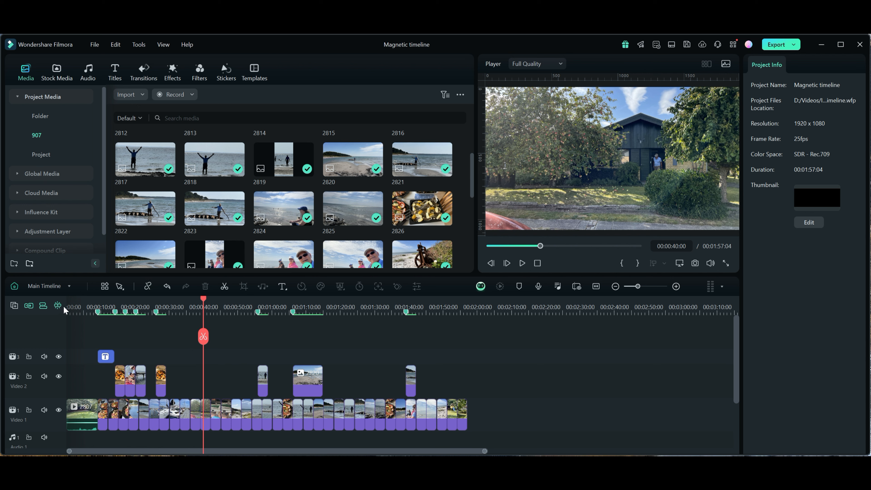
- Try toggling Auto Ripple and the magnetic timeline, and restore both to their original states
{"action": "left_click", "coordinate": [147, 288]}
{"action": "left_click", "coordinate": [148, 287]}
{"action": "left_click", "coordinate": [29, 306]}
{"action": "left_click", "coordinate": [29, 306]}
{"action": "left_click", "coordinate": [29, 305]}
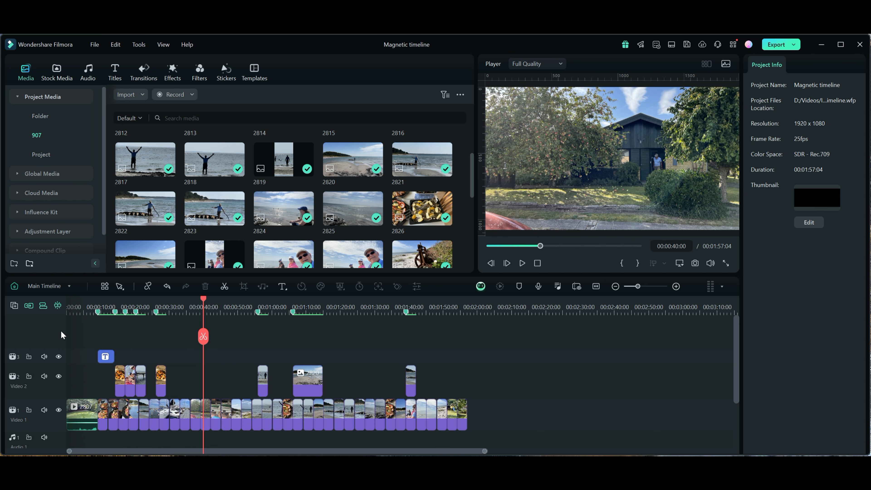